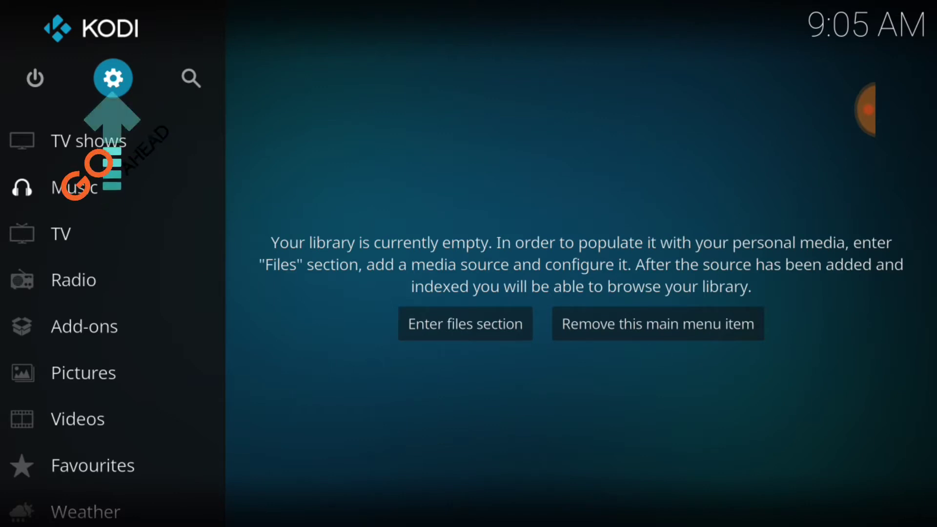
# Allow add-ons from unknown sources in the system's add-on settings, accept the warning, and return to the system overview.
pyautogui.press('Return')
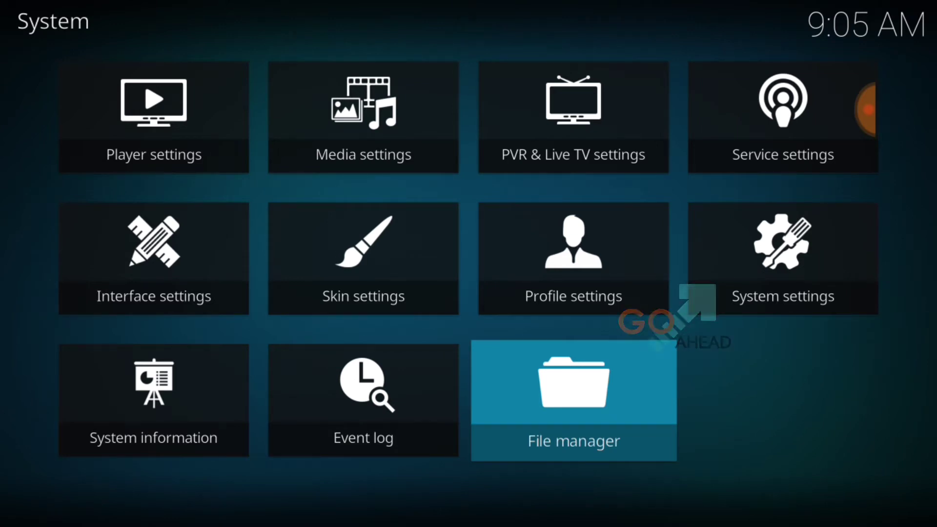
pyautogui.press('Return')
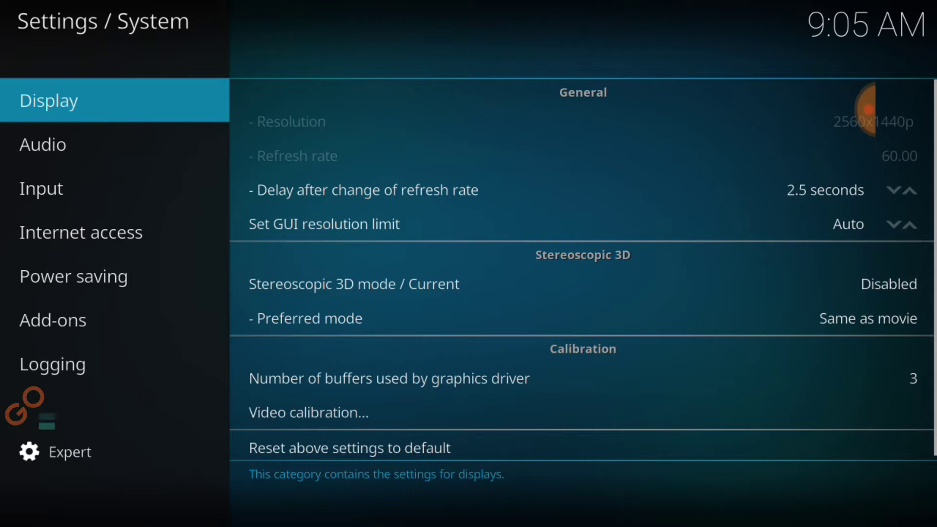
pyautogui.click(52, 320)
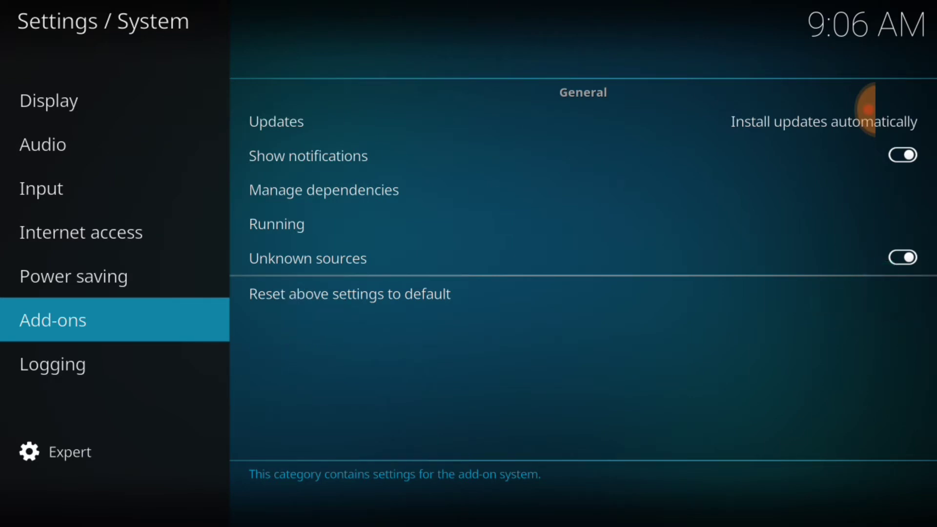
pyautogui.click(902, 258)
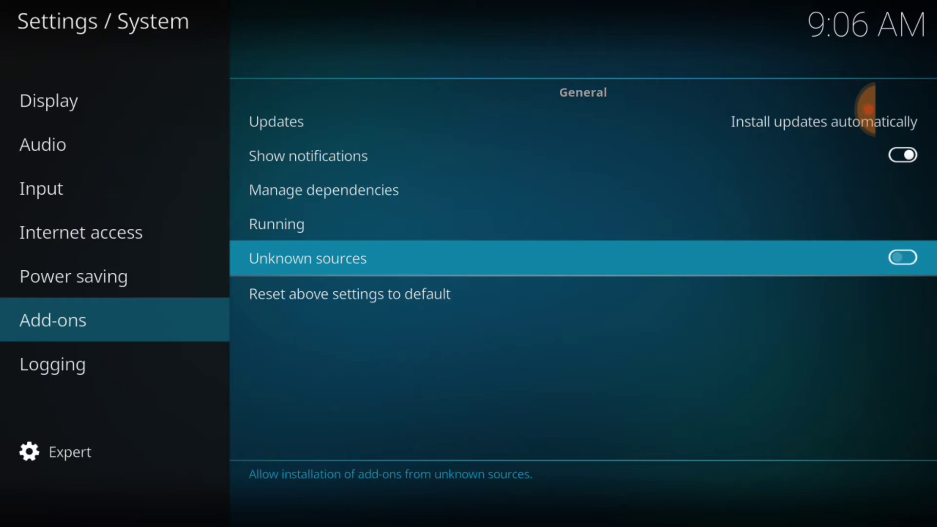
pyautogui.press('Return')
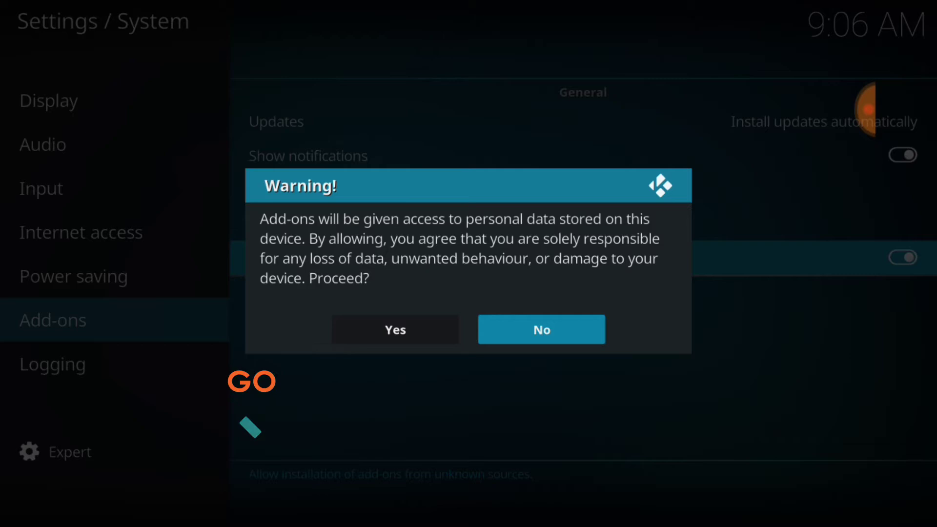
pyautogui.click(371, 313)
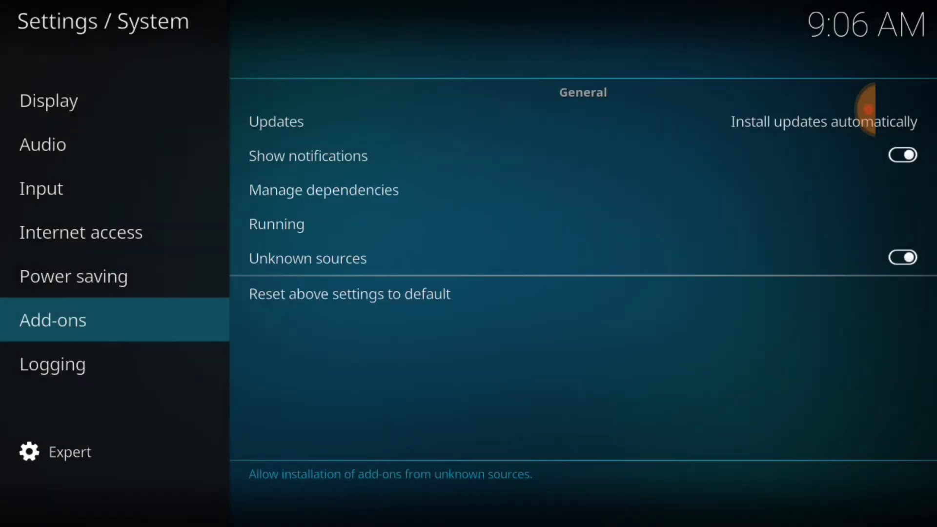
pyautogui.press('Escape')
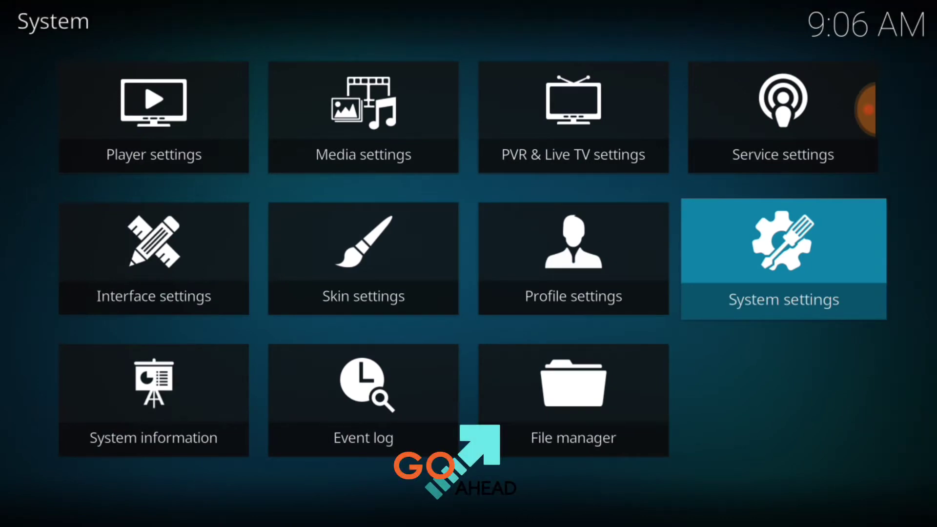
pyautogui.click(573, 400)
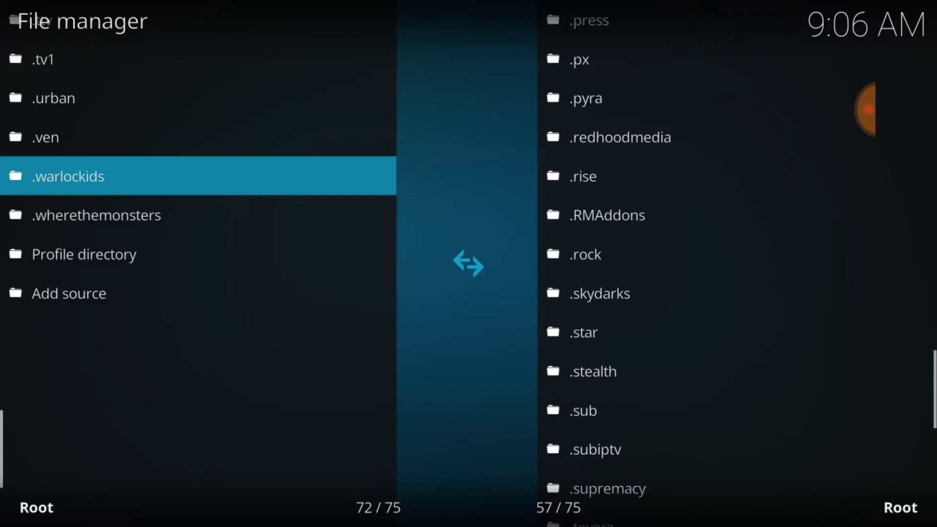
pyautogui.click(58, 280)
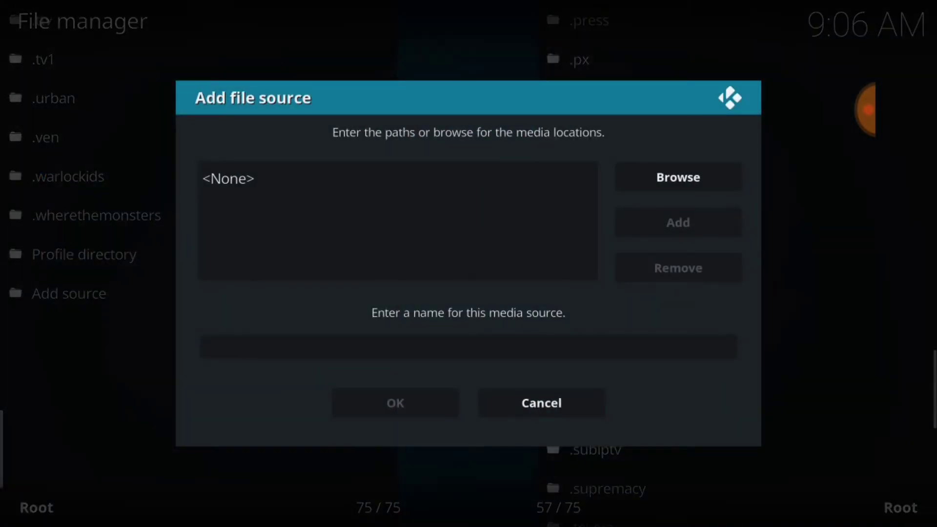
pyautogui.click(439, 171)
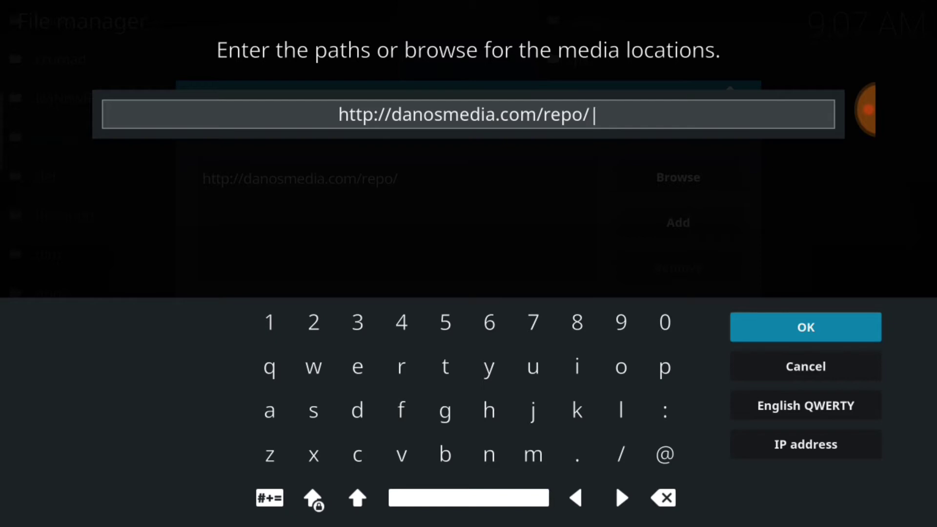
pyautogui.click(805, 327)
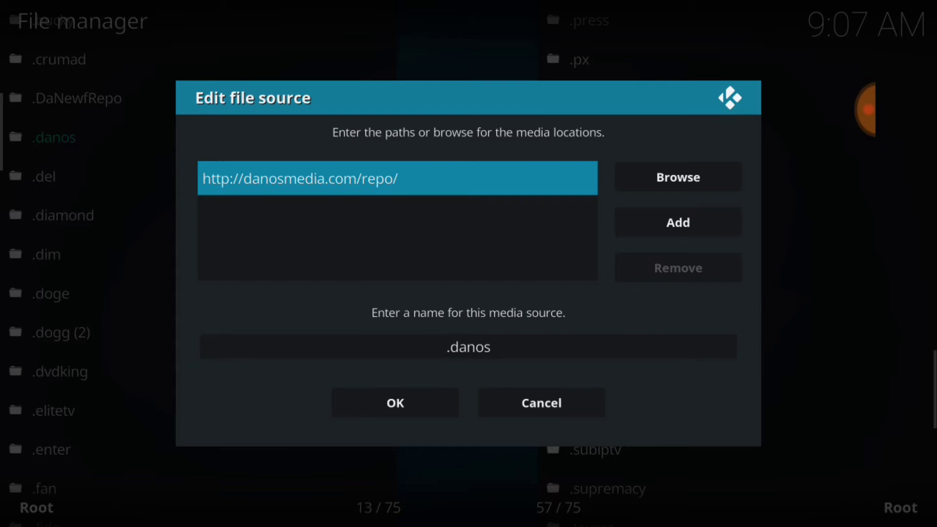
# Name the media source .danos, save it, and return to the home screen.
pyautogui.press('Down')
pyautogui.press('Return')
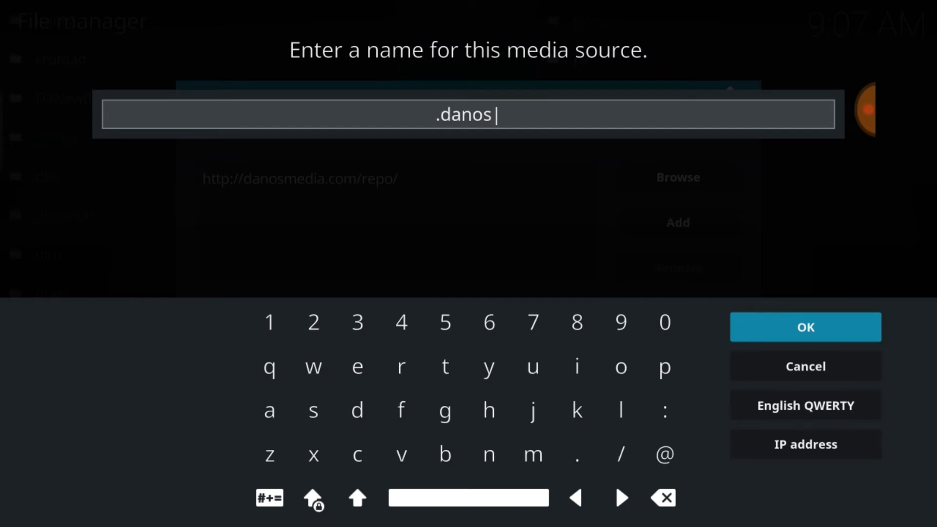
pyautogui.press('Return')
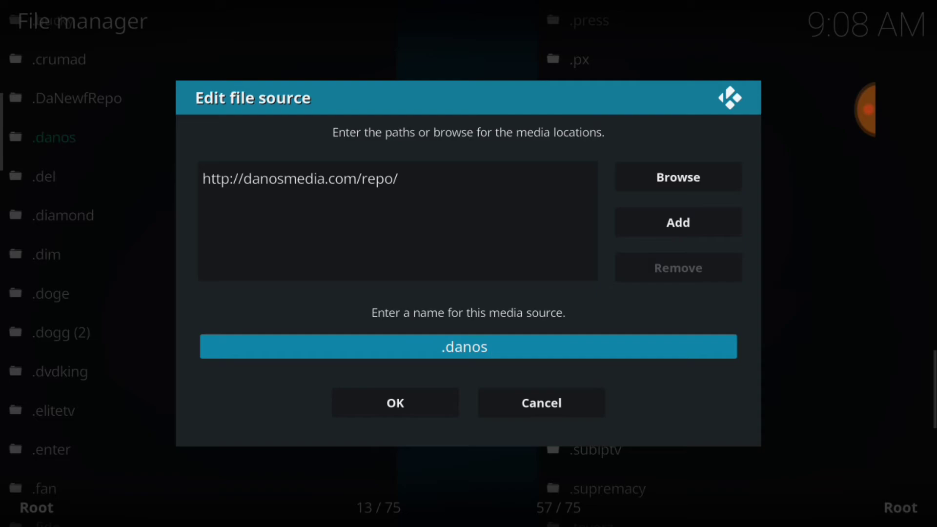
pyautogui.click(407, 402)
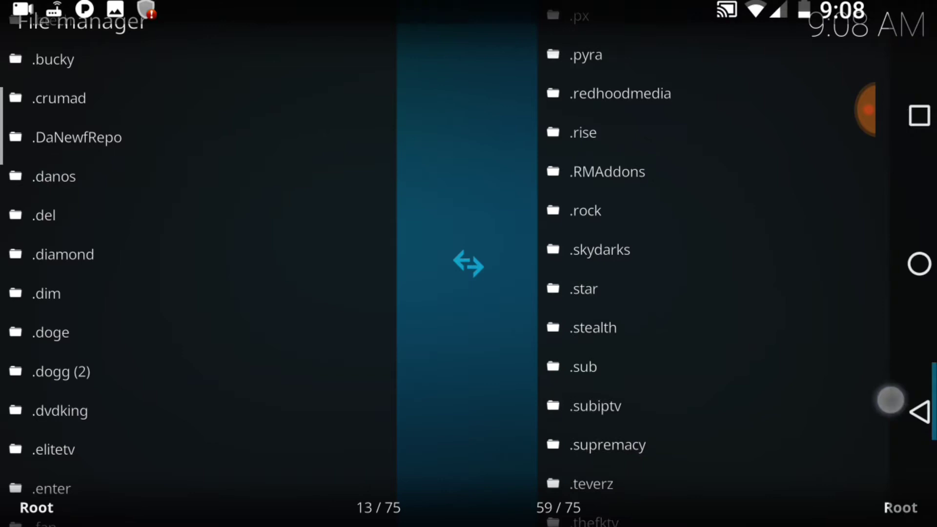
pyautogui.click(906, 413)
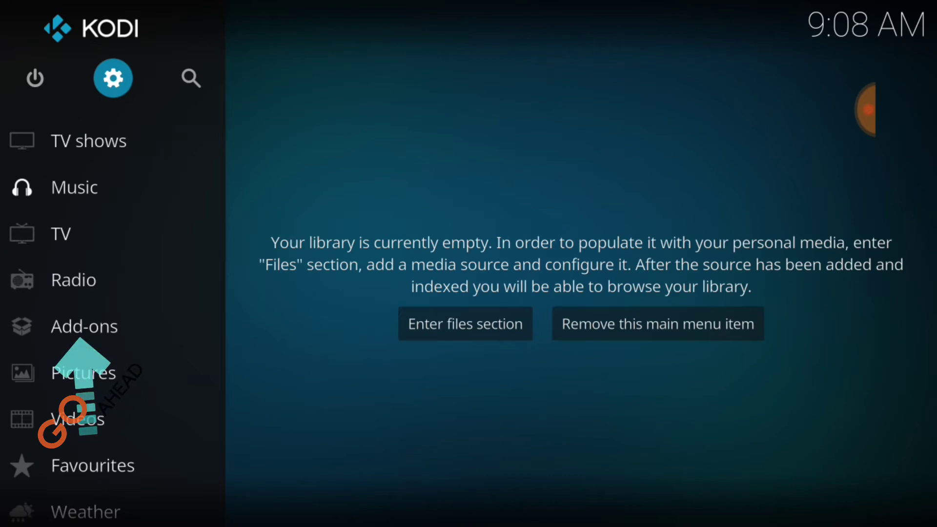
# Install the add-on from the zip file cbc.zip in the .danos source.
pyautogui.click(85, 324)
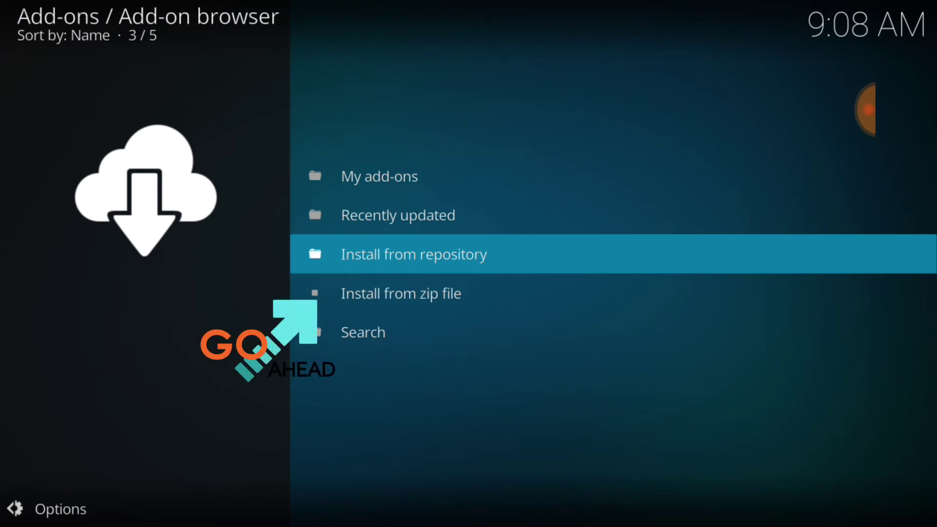
pyautogui.click(449, 295)
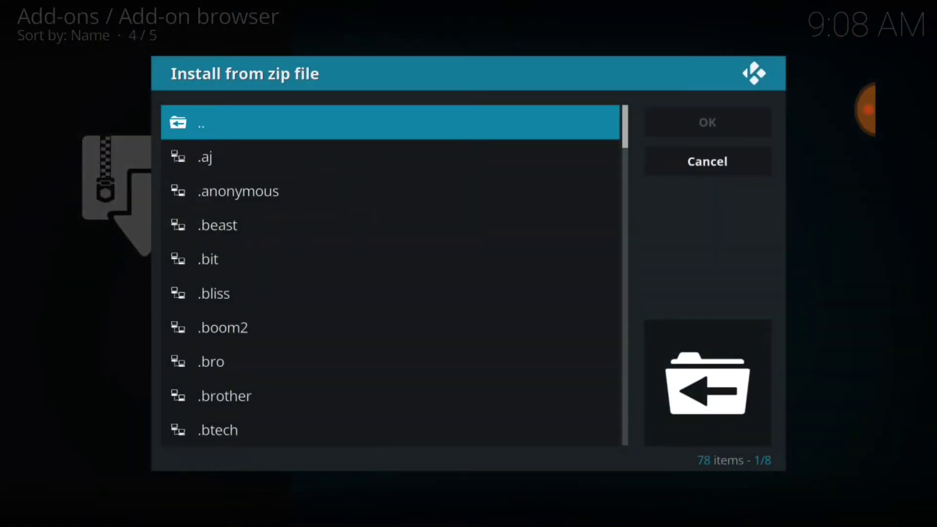
pyautogui.scroll(-16, 407, 255)
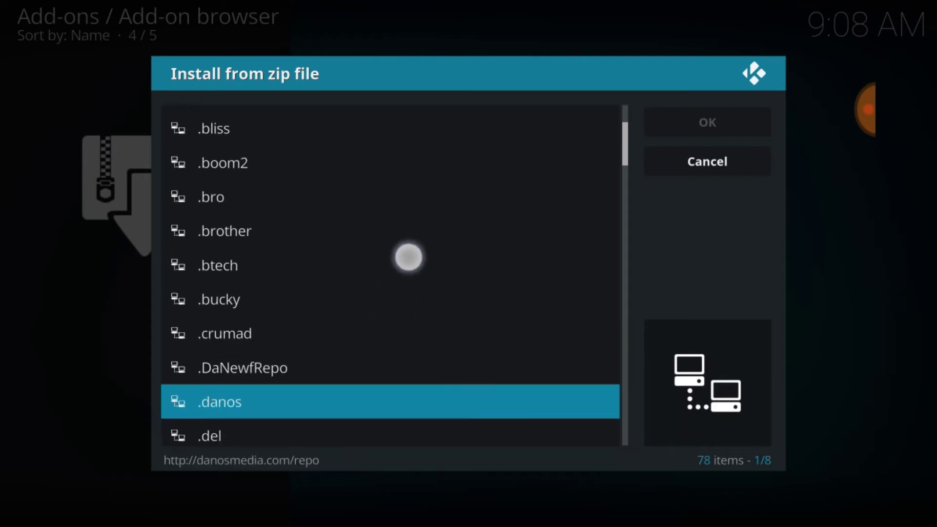
pyautogui.scroll(2, 412, 211)
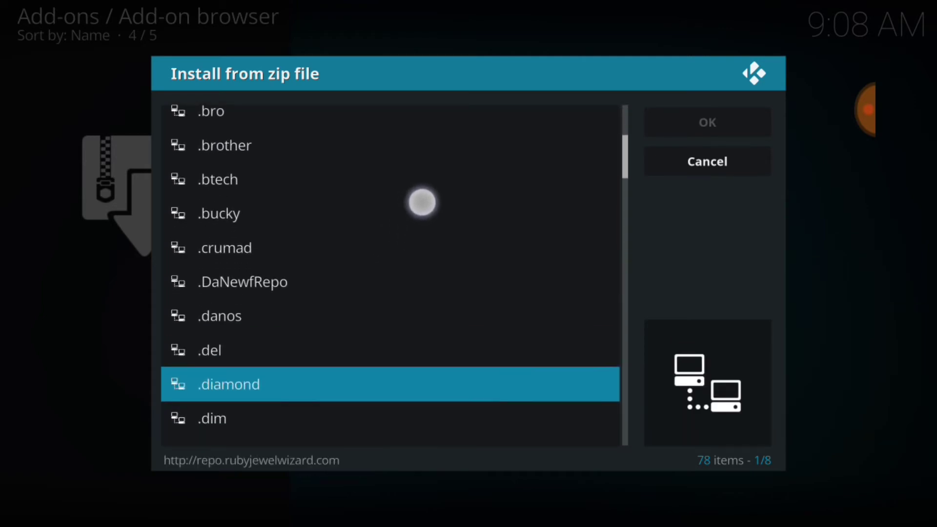
pyautogui.scroll(-4, 401, 312)
pyautogui.scroll(3, 406, 264)
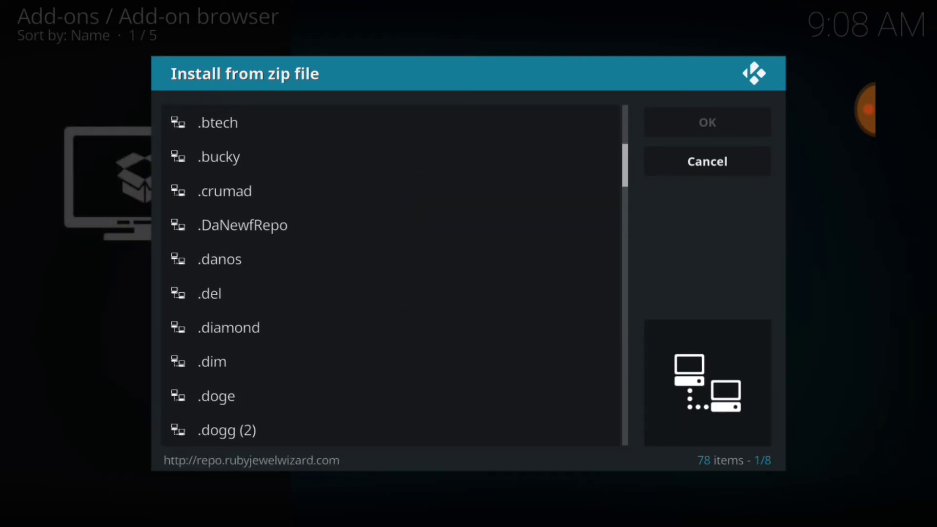
pyautogui.click(291, 255)
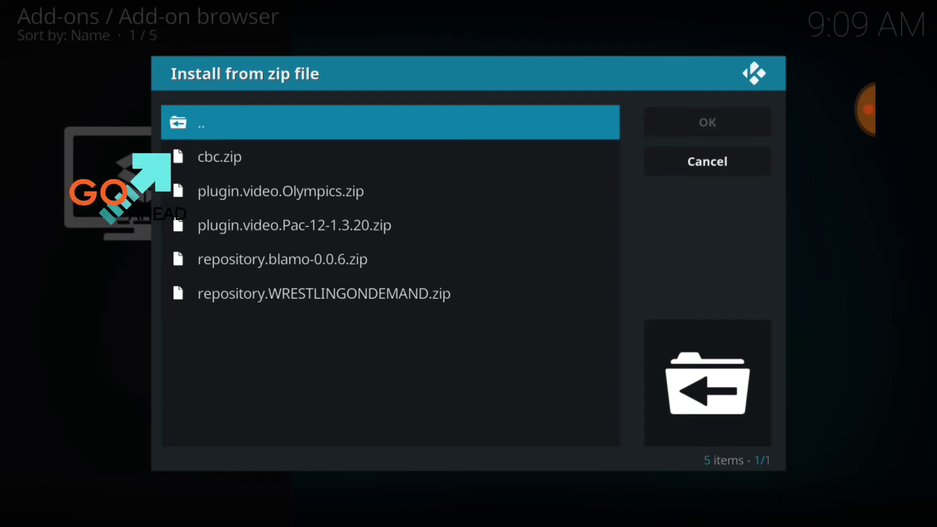
pyautogui.click(236, 154)
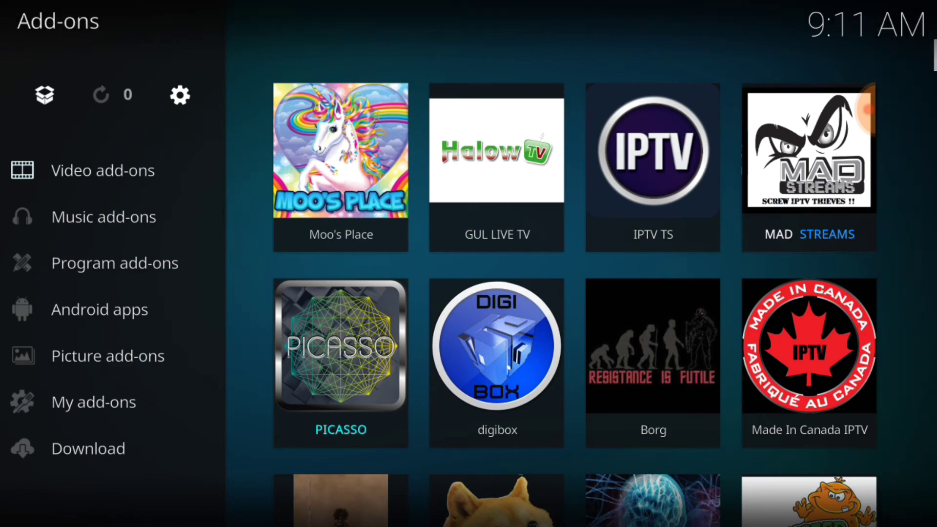
# Find the CBC Olympics add-on among the video add-ons and open it.
pyautogui.moveTo(794, 213); pyautogui.dragTo(794, 73)
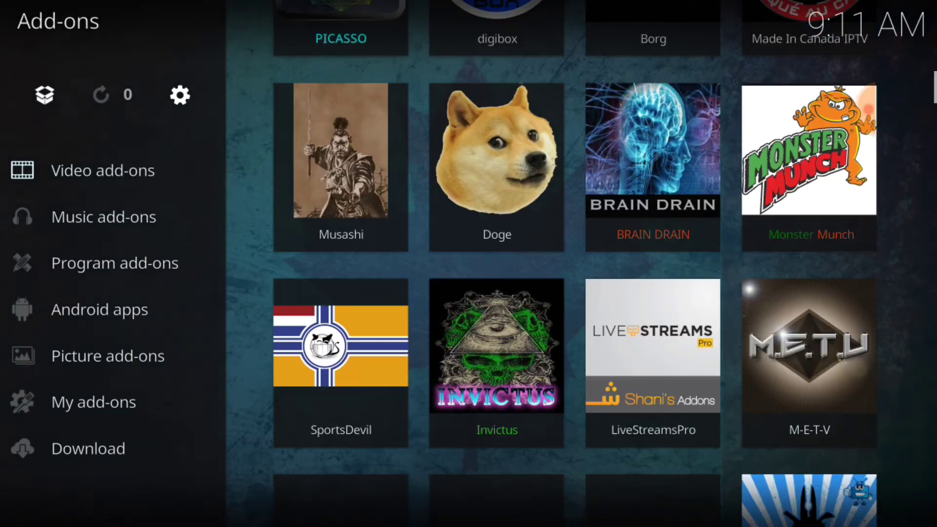
pyautogui.moveTo(746, 348); pyautogui.dragTo(746, 146)
pyautogui.scroll(-10, 581, 264)
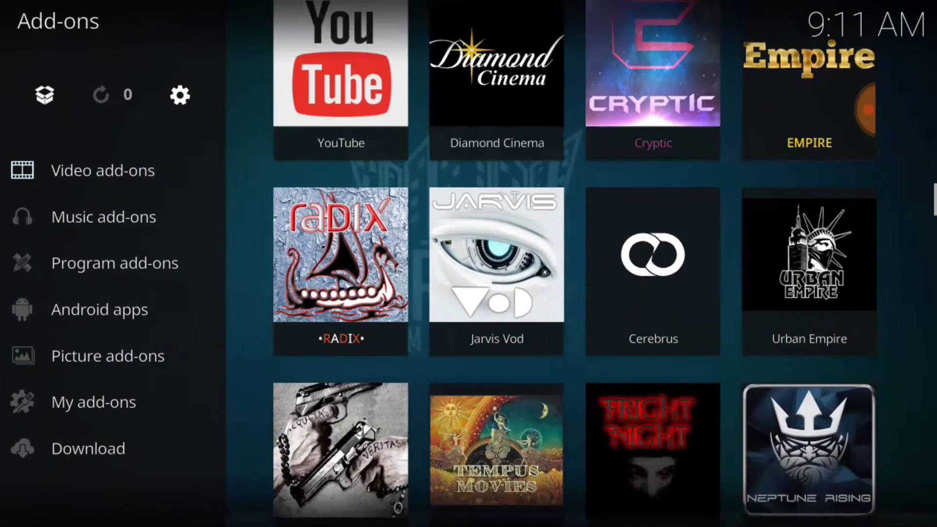
pyautogui.scroll(-5, 652, 466)
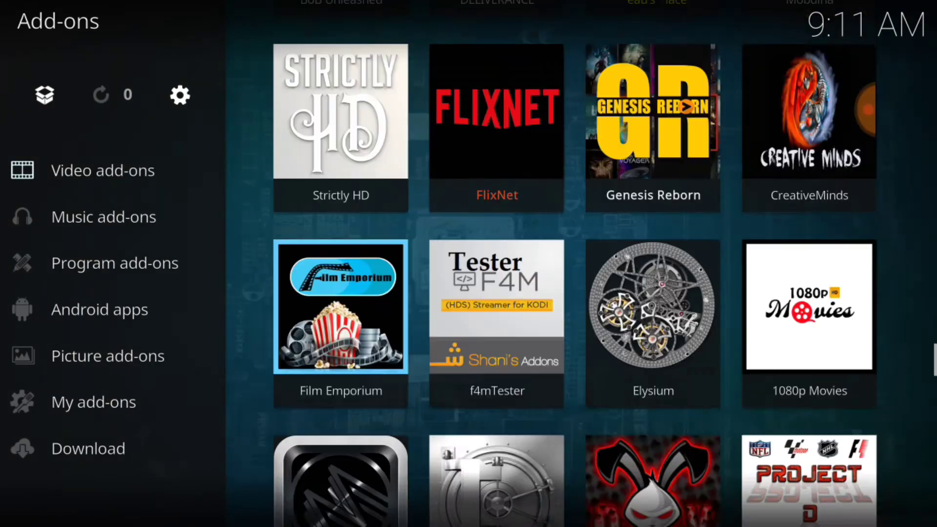
pyautogui.scroll(-10, 580, 264)
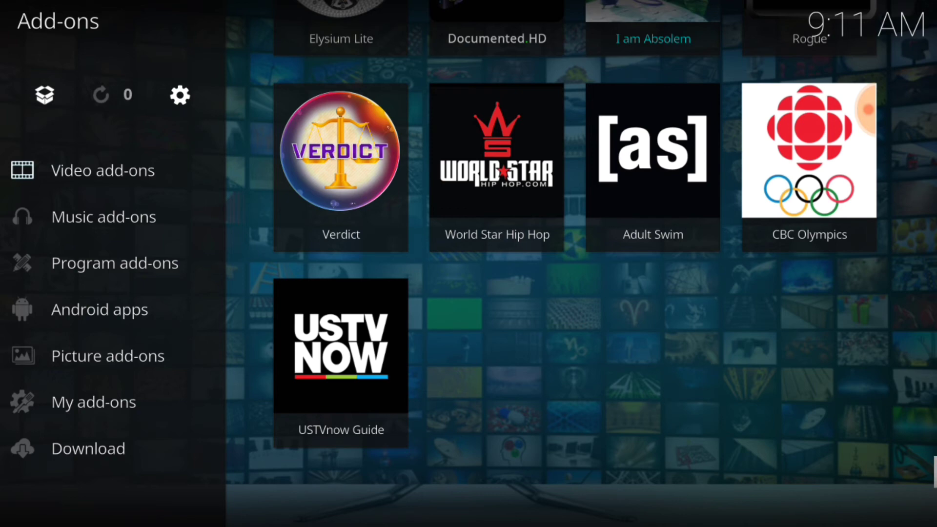
pyautogui.press('Return')
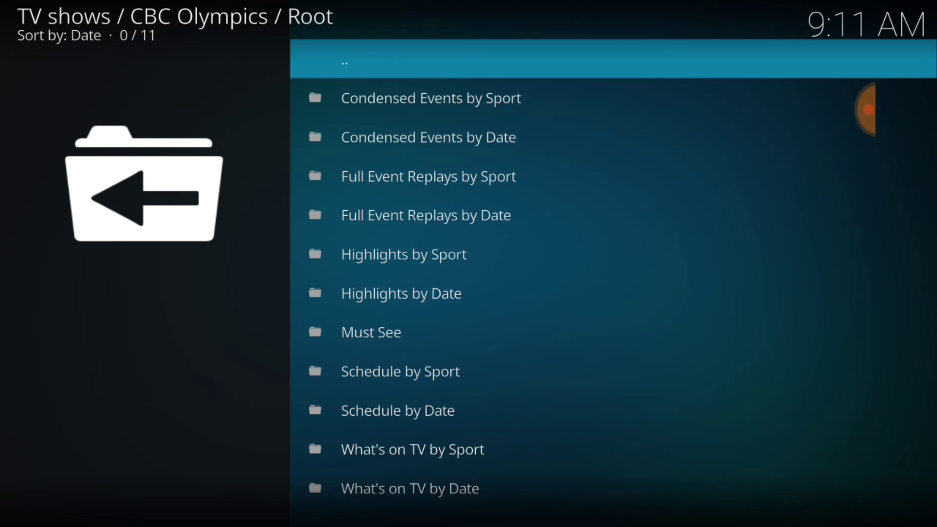
# Look through the CBC Olympics categories down to What's on TV by Date and return to the add-ons overview.
pyautogui.press('Down')
pyautogui.press('Down')
pyautogui.press('Down')
pyautogui.press('Down')
pyautogui.press('Down')
pyautogui.press('Down')
pyautogui.press('Down')
pyautogui.press('Down')
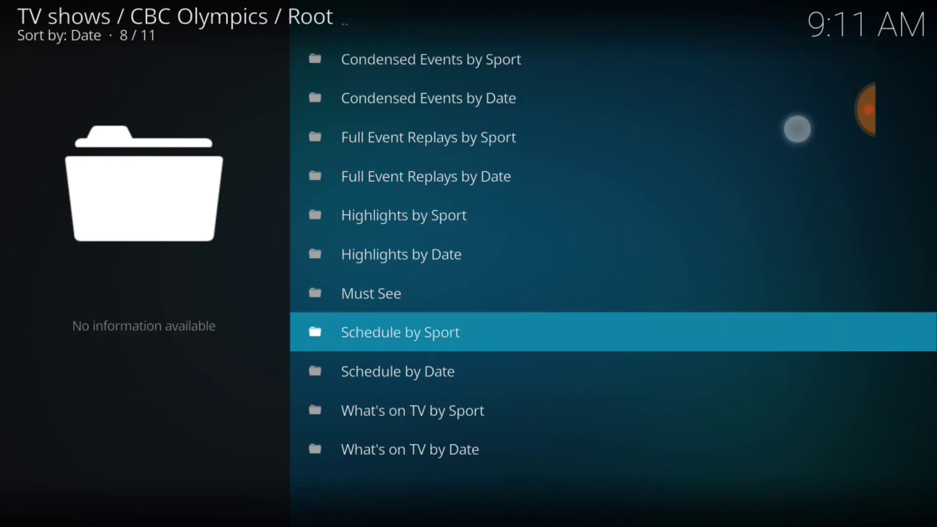
pyautogui.click(870, 440)
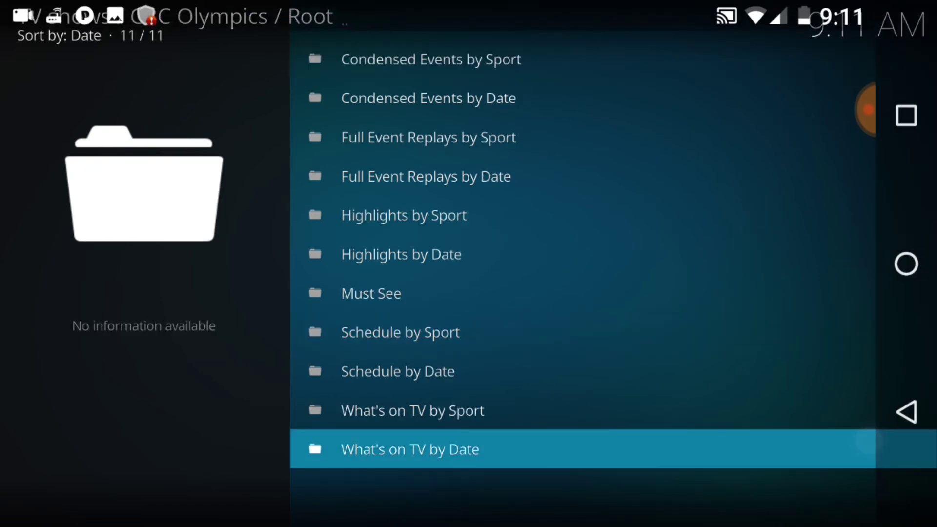
pyautogui.click(906, 412)
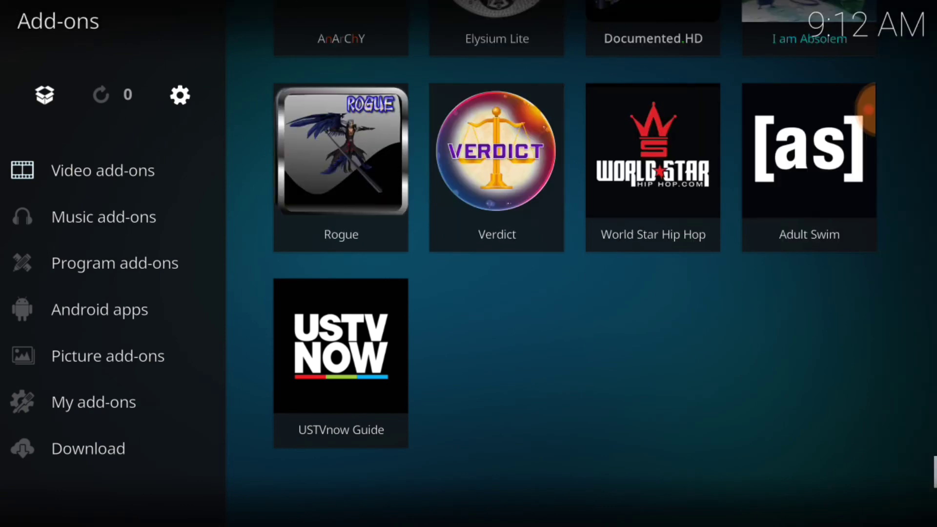
# Browse the video add-ons to locate where CBC Olympics is listed.
pyautogui.scroll(10, 742, 397)
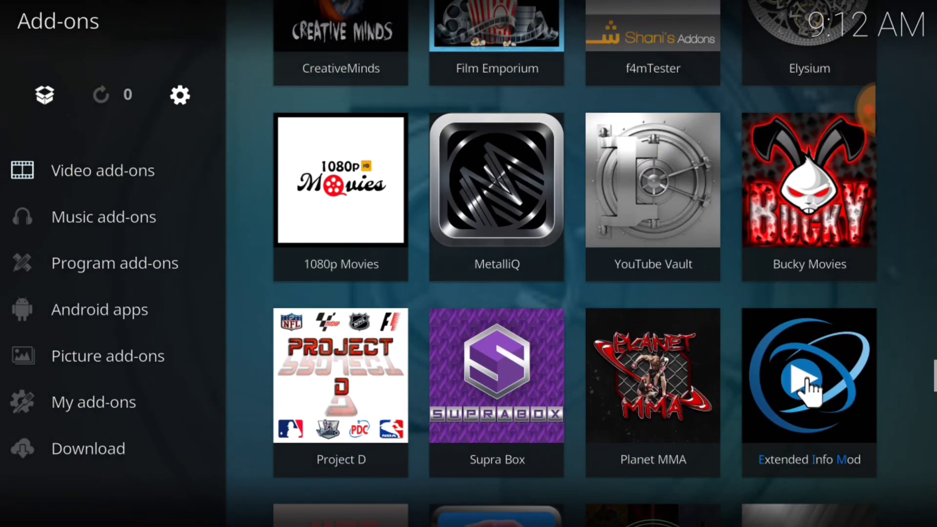
pyautogui.scroll(-10, 807, 385)
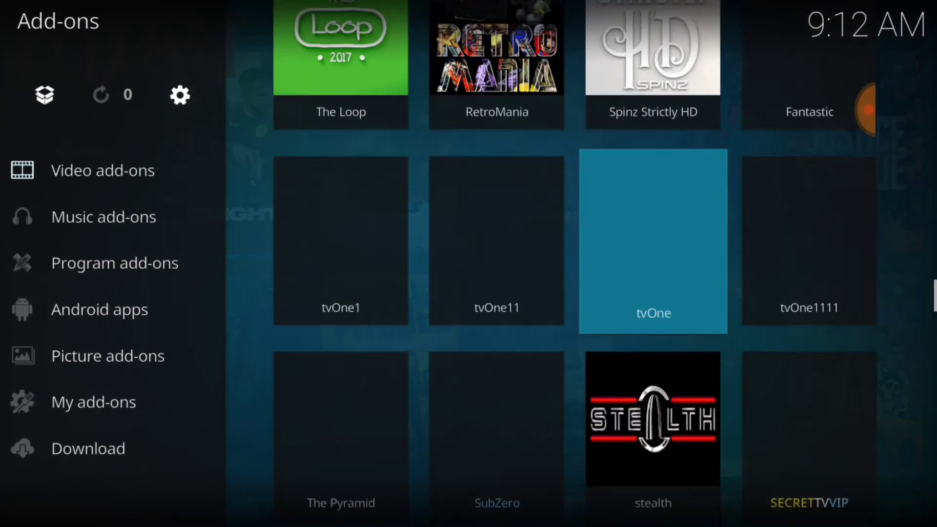
pyautogui.scroll(2, 586, 287)
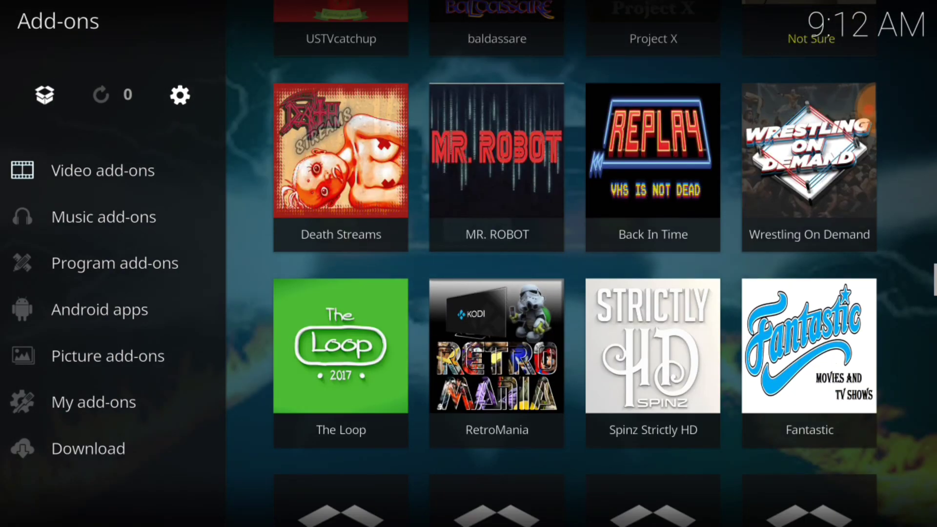
pyautogui.scroll(-10, 576, 293)
pyautogui.click(352, 147)
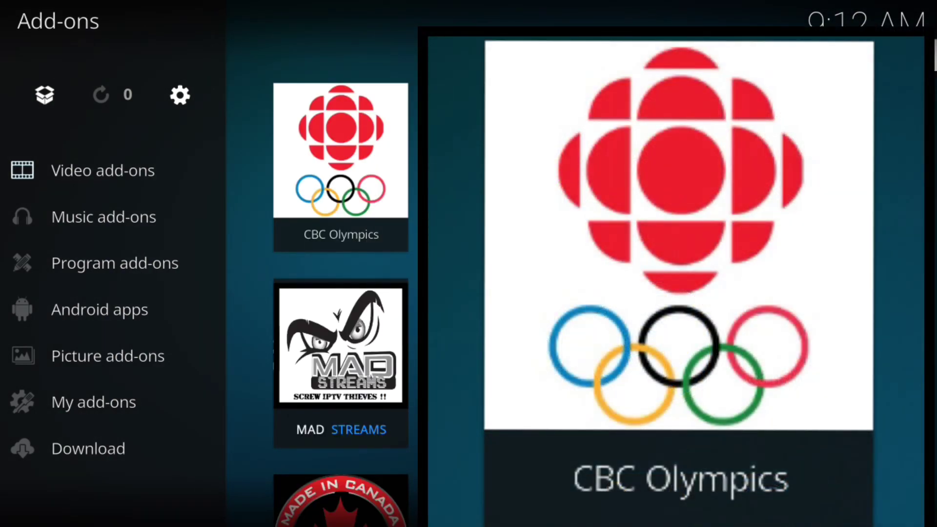
pyautogui.press('Escape')
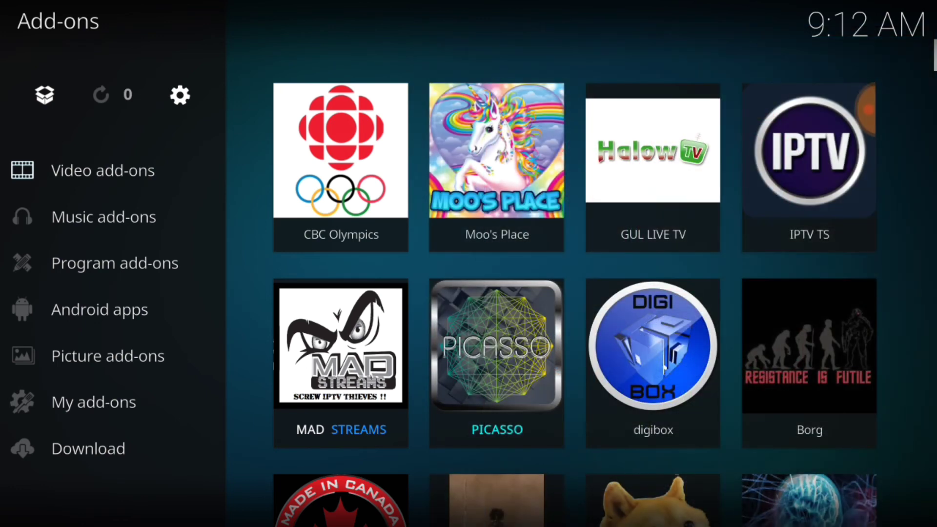